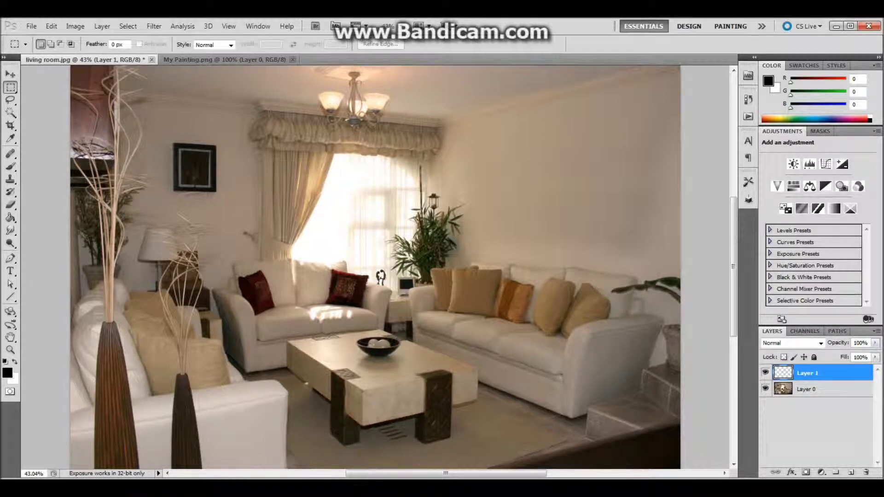
- Undo and clear the trial rectangle selections on the right wall
{"action": "key", "text": "ctrl+z"}
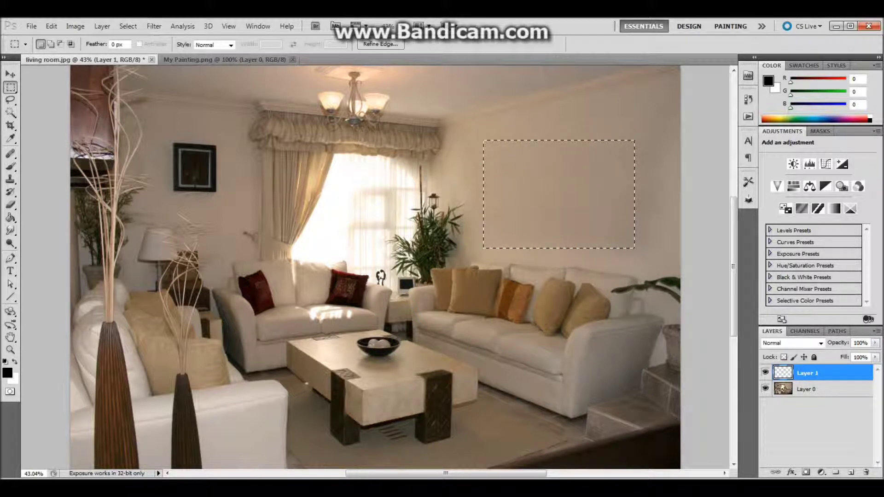
{"action": "key", "text": "ctrl+d"}
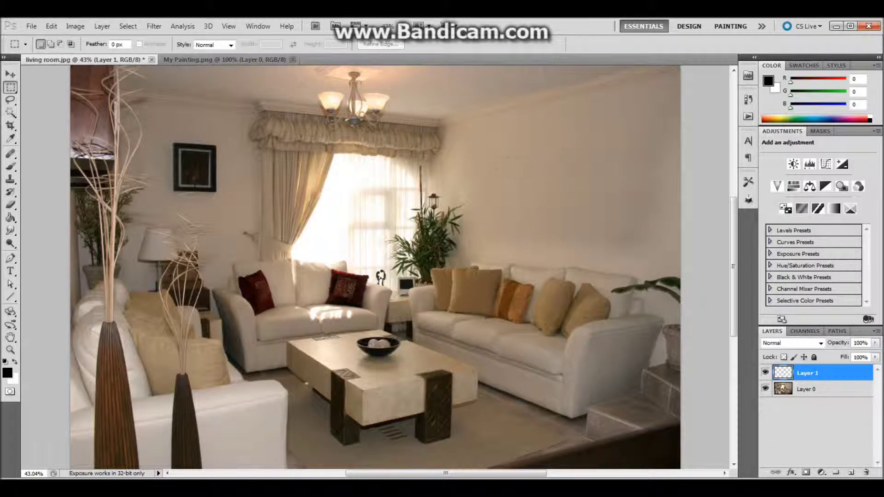
{"action": "key", "text": "ctrl+shift+d"}
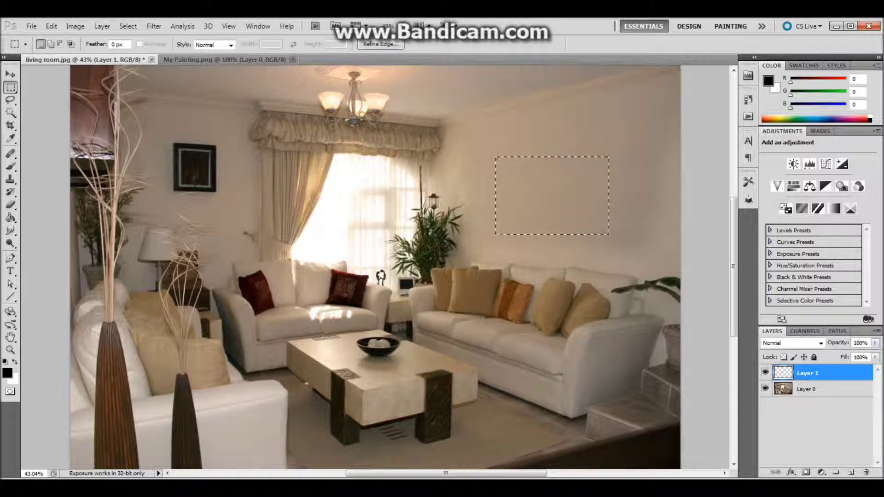
{"action": "key", "text": "ctrl+d"}
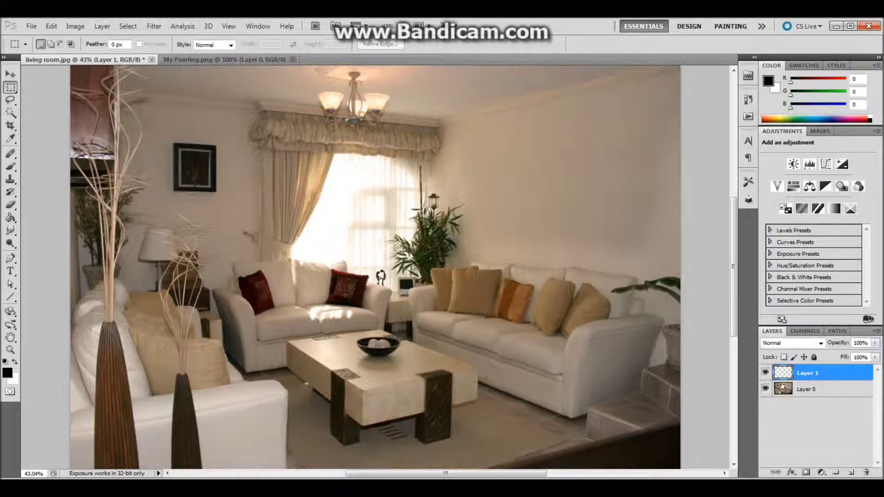
- Open Filter > Vanishing Point on the living room photo, zoomed out to 33.3%
{"action": "left_click", "coordinate": [153, 26]}
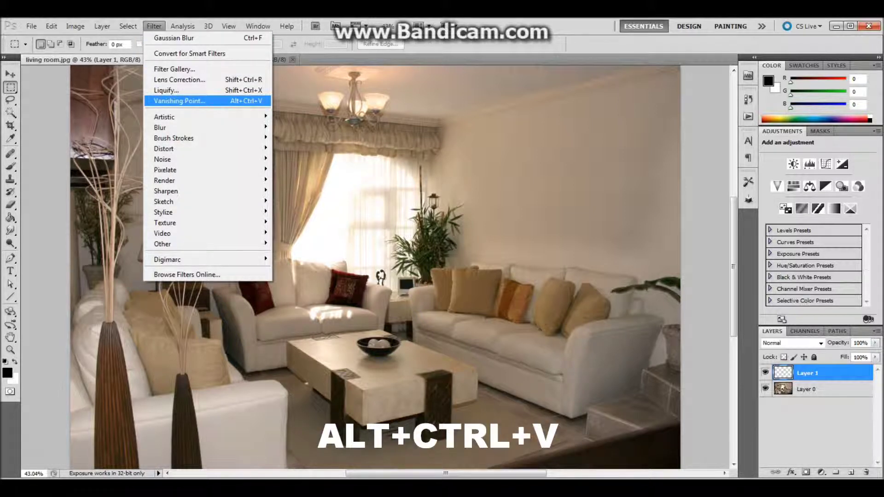
{"action": "left_click", "coordinate": [179, 101]}
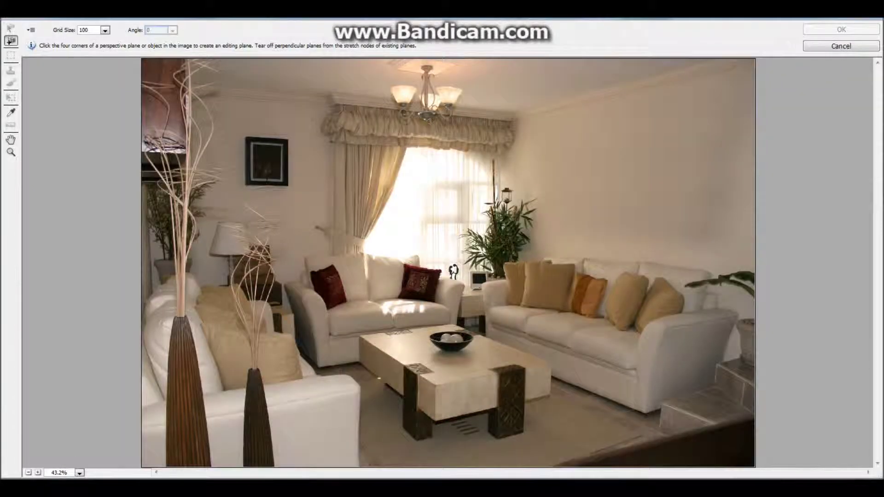
{"action": "key", "text": "z"}
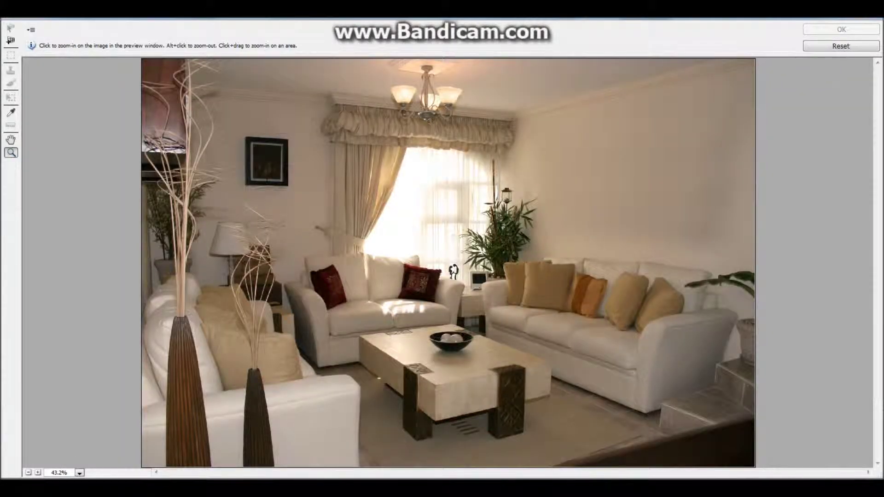
{"action": "key", "text": "ctrl+minus"}
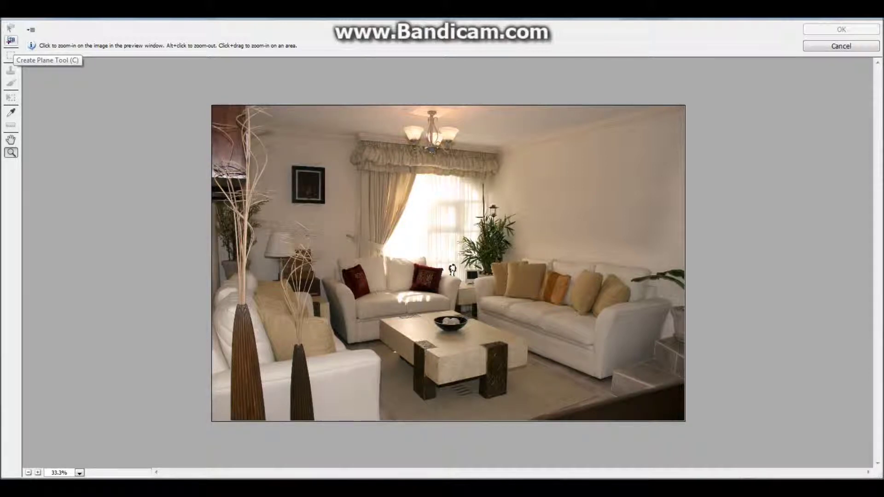
{"action": "left_click", "coordinate": [12, 41]}
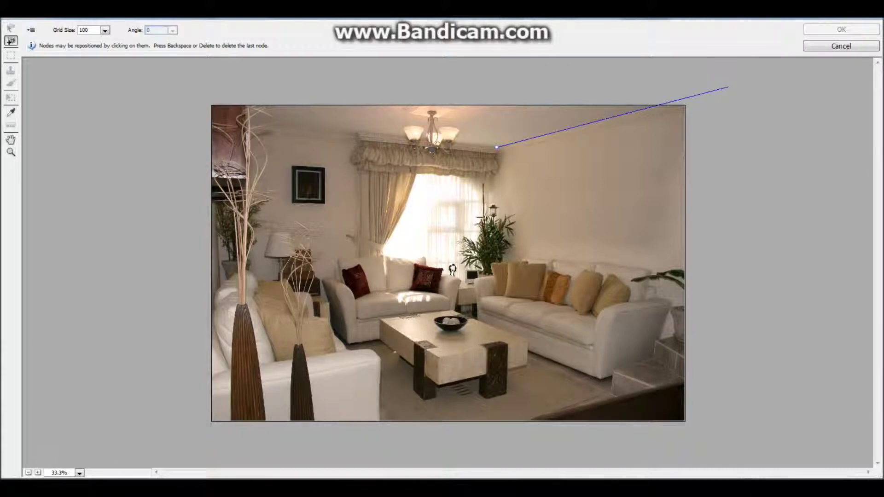
- Place the plane's corners along the right wall's top and bottom edges to close the plane
{"action": "left_click", "coordinate": [728, 88]}
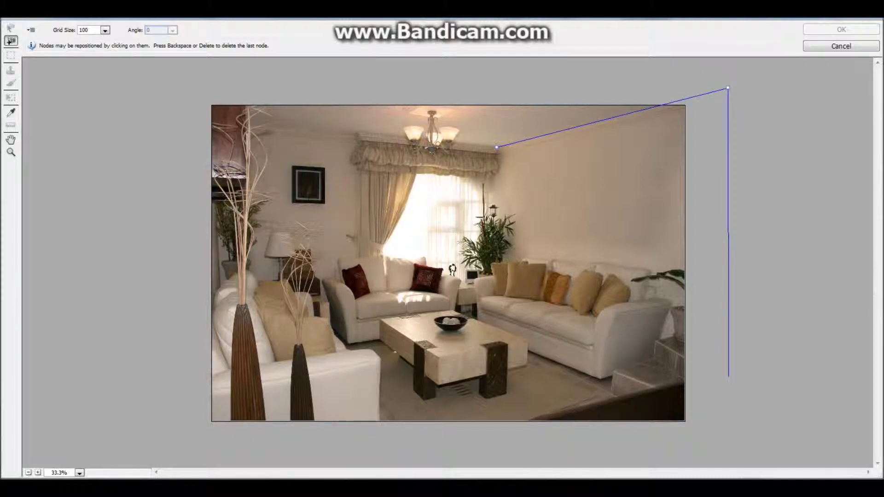
{"action": "left_click", "coordinate": [728, 376]}
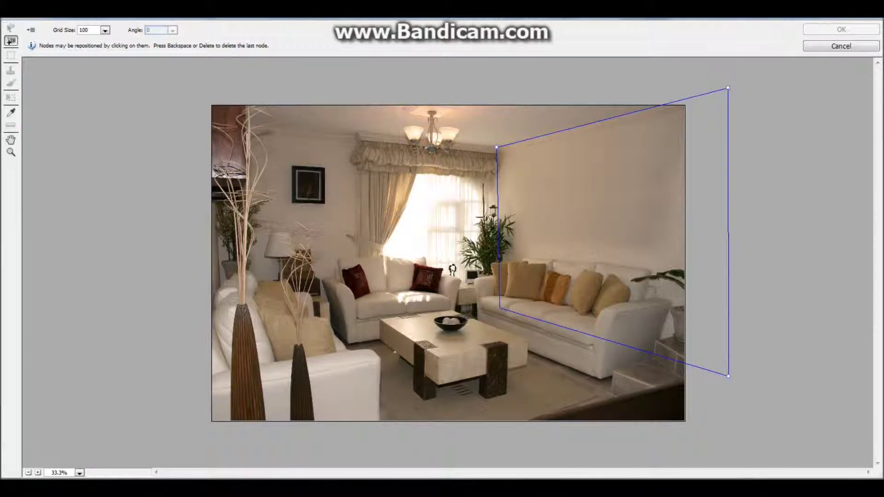
{"action": "left_click", "coordinate": [727, 377]}
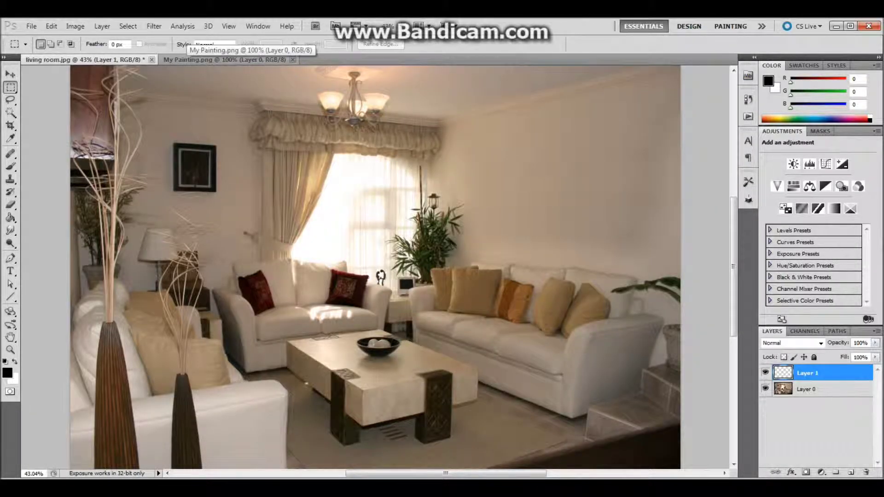
- Copy all of My Painting.png and switch back to living room.jpg
{"action": "left_click", "coordinate": [214, 59]}
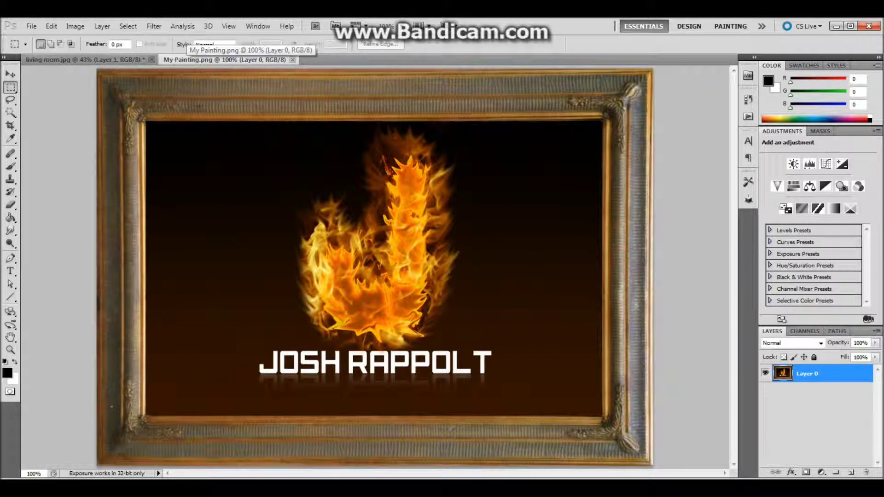
{"action": "key", "text": "ctrl+a"}
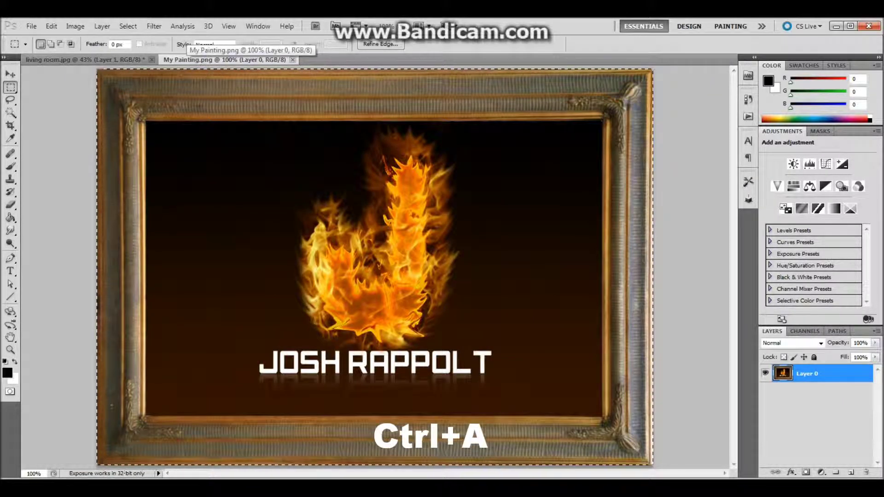
{"action": "key", "text": "ctrl+c"}
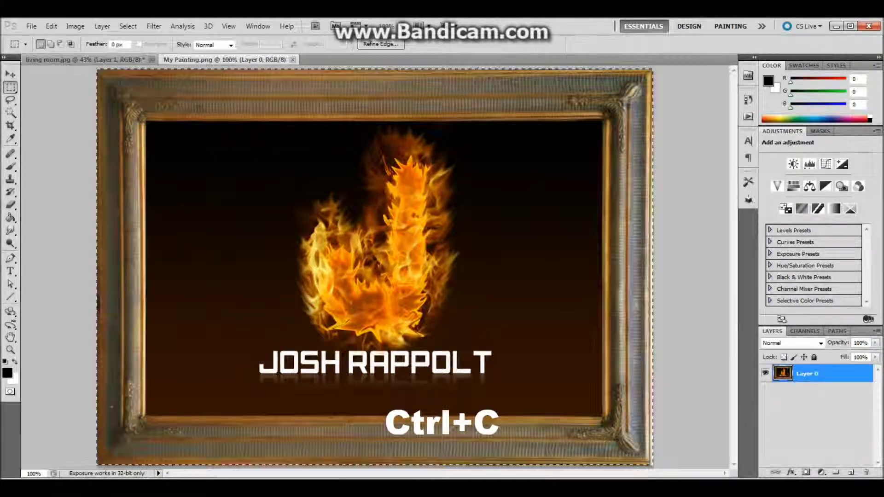
{"action": "left_click", "coordinate": [83, 60]}
{"action": "left_click", "coordinate": [154, 26]}
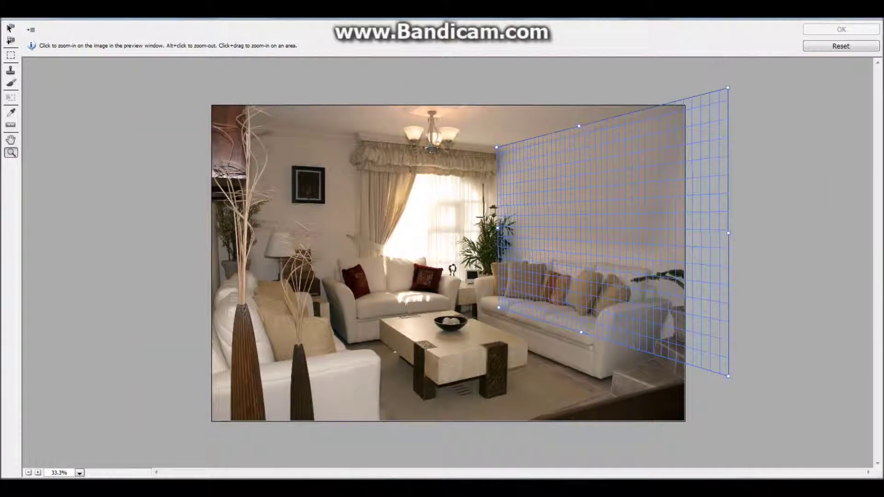
- Paste the framed painting into Vanishing Point and slide it onto the right wall plane
{"action": "key", "text": "ctrl+v"}
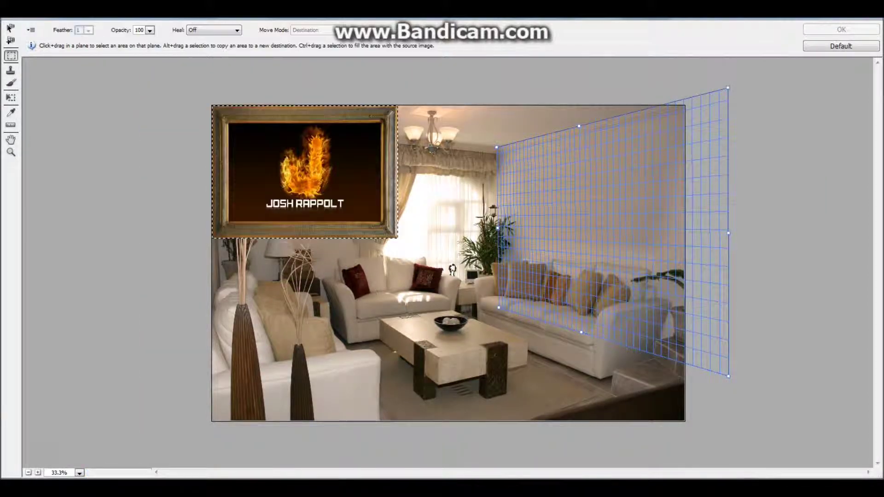
{"action": "key", "text": "v"}
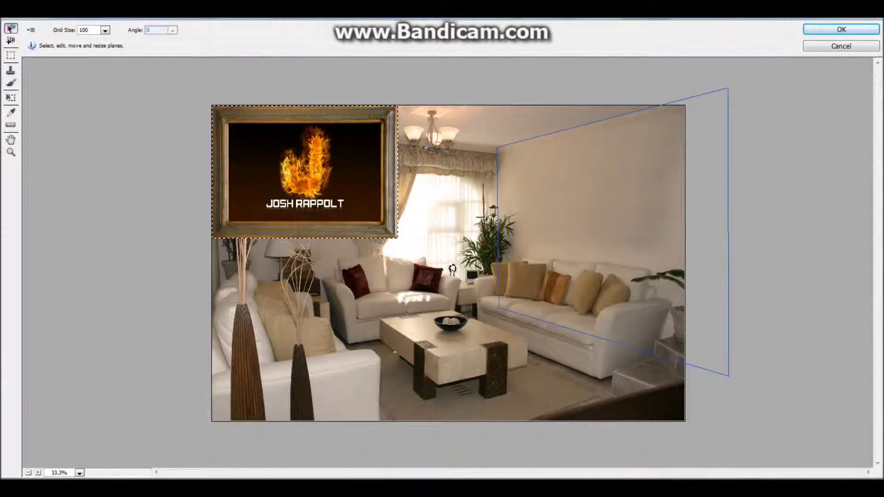
{"action": "key", "text": "ctrl+t"}
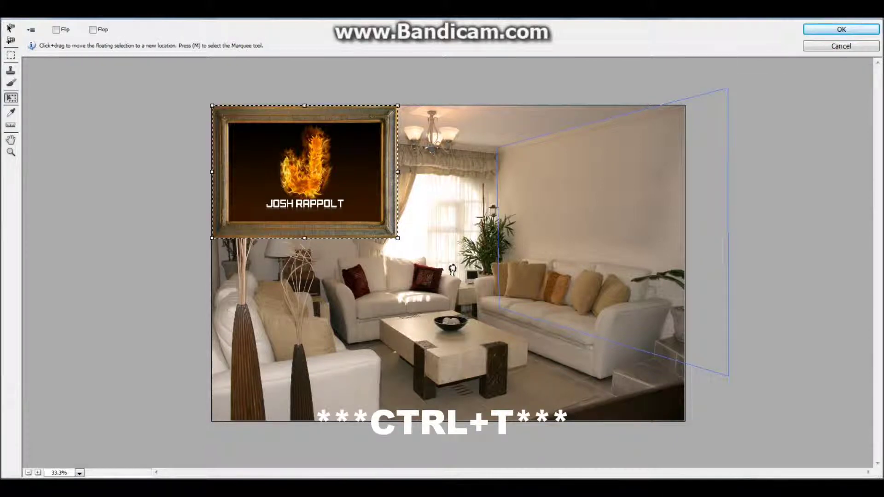
{"action": "mouse_move", "coordinate": [305, 173]}
{"action": "left_mouse_down"}
{"action": "mouse_move", "coordinate": [336, 191]}
{"action": "mouse_move", "coordinate": [607, 229]}
{"action": "mouse_move", "coordinate": [567, 228]}
{"action": "left_mouse_up"}
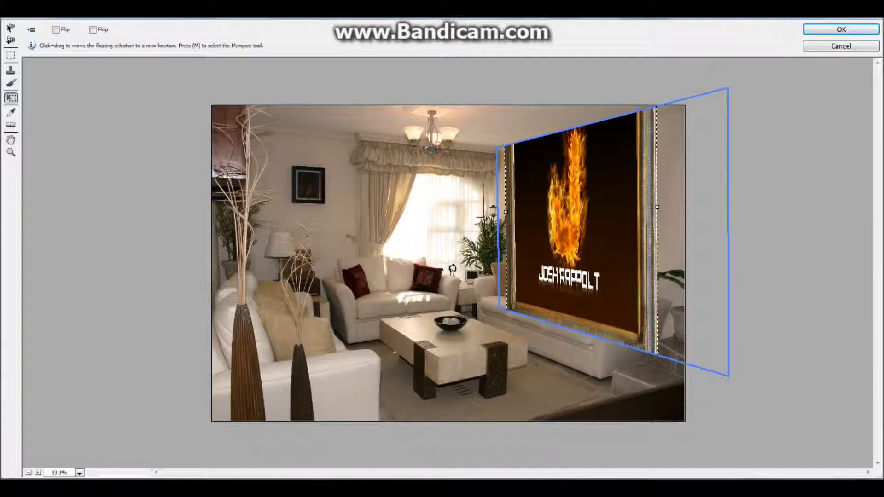
{"action": "left_click_drag", "start_coordinate": [567, 228], "coordinate": [567, 304]}
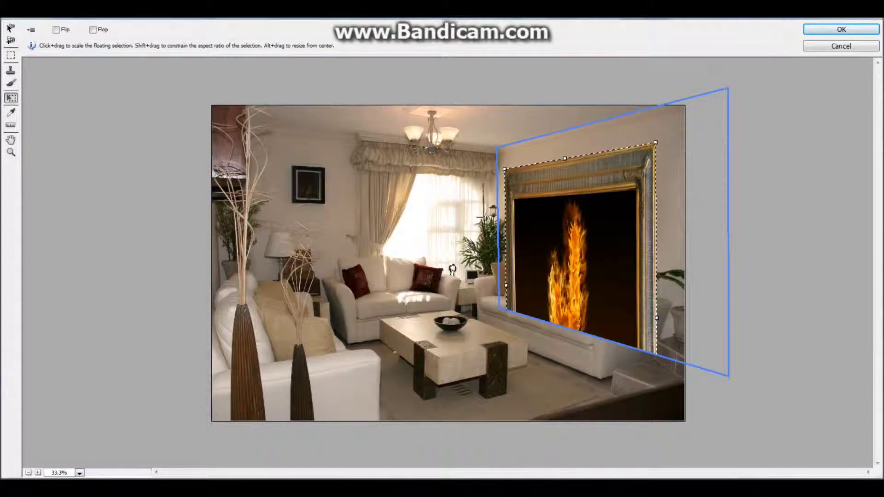
- Shrink and reposition the painting above the sofa, then apply the placement
{"action": "left_click_drag", "start_coordinate": [564, 158], "coordinate": [565, 283]}
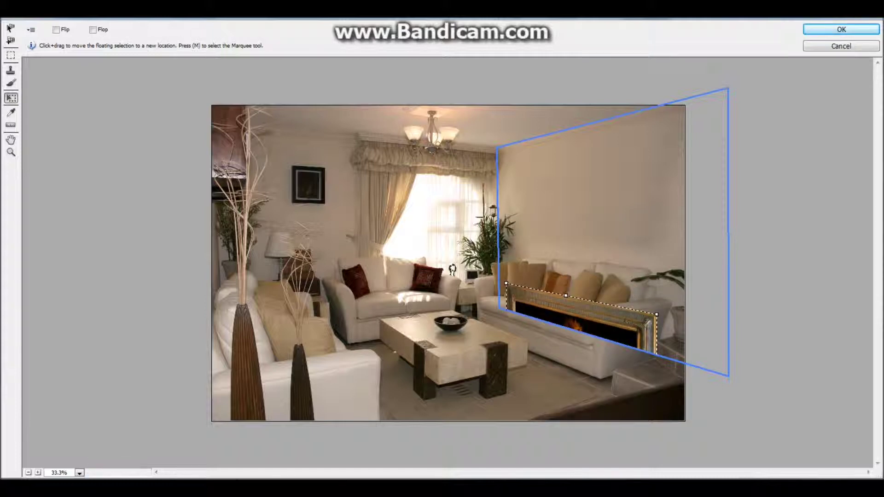
{"action": "key", "text": "ctrl+z"}
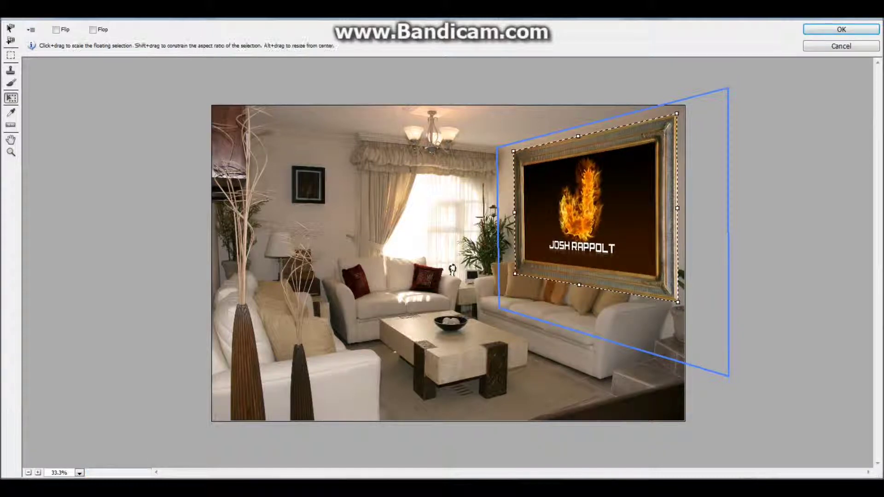
{"action": "left_click_drag", "start_coordinate": [680, 325], "coordinate": [616, 287]}
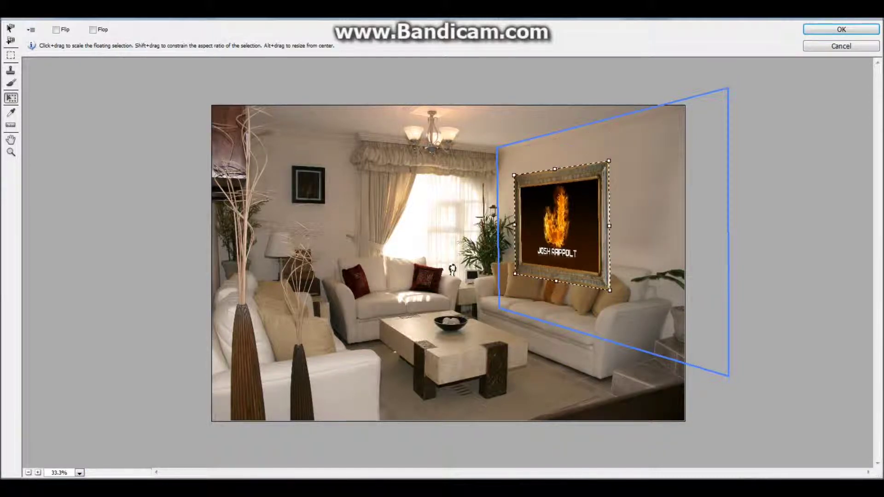
{"action": "left_click_drag", "start_coordinate": [514, 132], "coordinate": [514, 195]}
{"action": "mouse_move", "coordinate": [562, 238]}
{"action": "left_mouse_down"}
{"action": "mouse_move", "coordinate": [581, 186]}
{"action": "mouse_move", "coordinate": [586, 197]}
{"action": "left_mouse_up"}
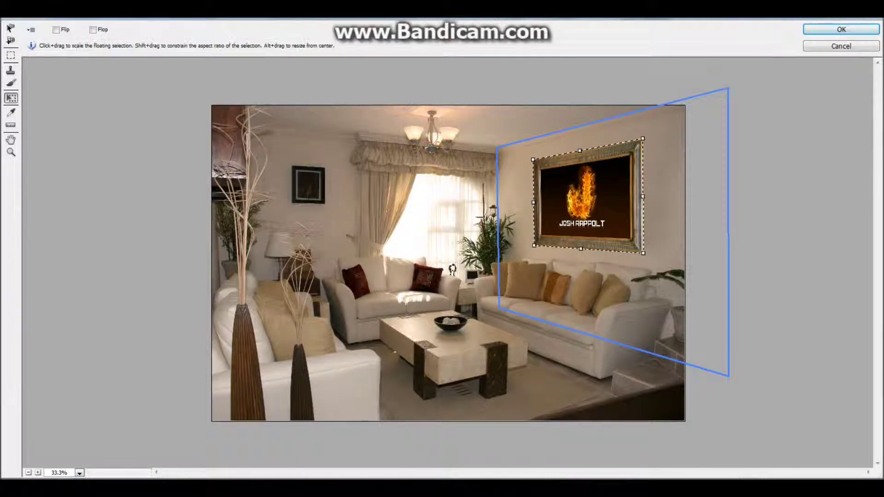
{"action": "left_click_drag", "start_coordinate": [643, 139], "coordinate": [642, 144]}
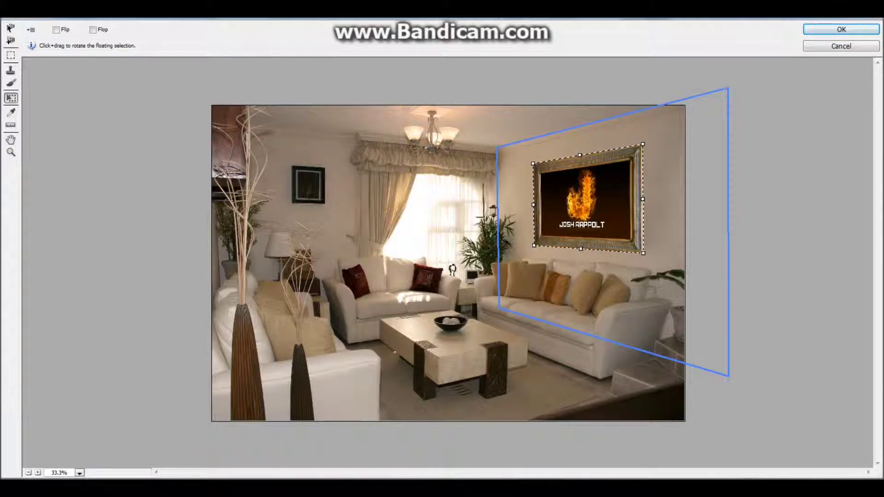
{"action": "left_click", "coordinate": [841, 30]}
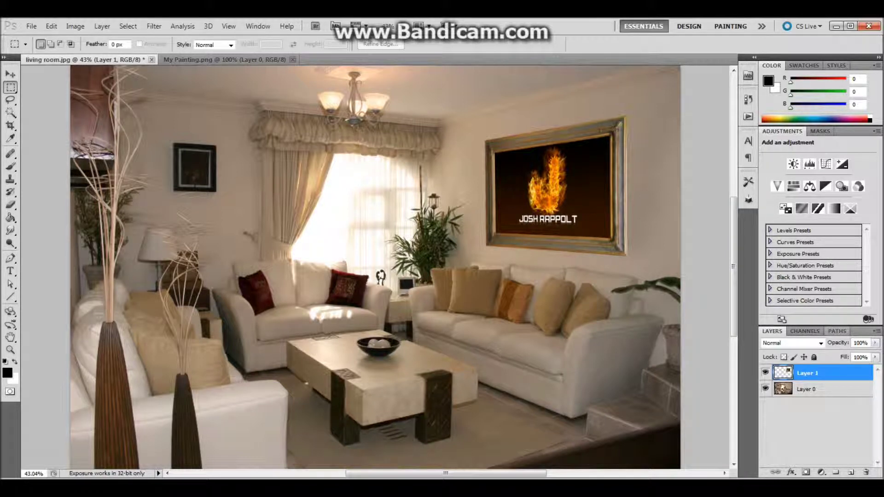
- Add empty Layer 2 above the painting and zoom to 100% on the frame
{"action": "left_click", "coordinate": [851, 472]}
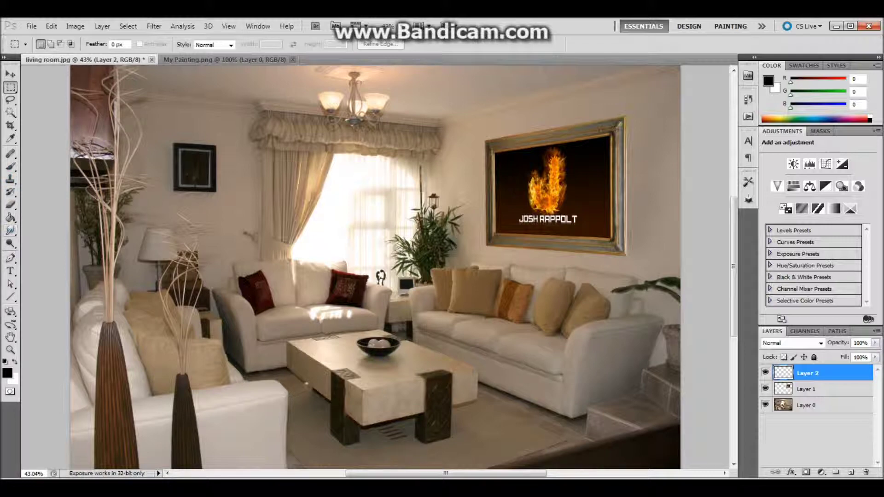
{"action": "left_click", "coordinate": [10, 257]}
{"action": "left_click", "coordinate": [11, 349]}
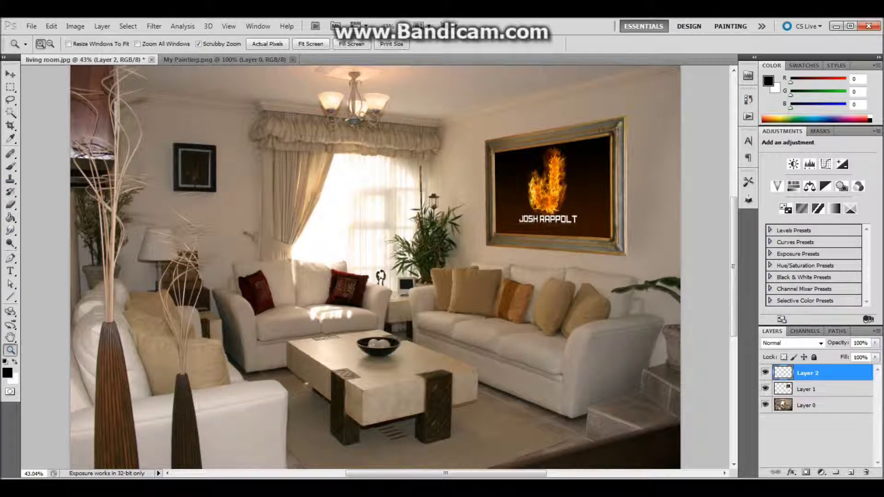
{"action": "left_click", "coordinate": [651, 111]}
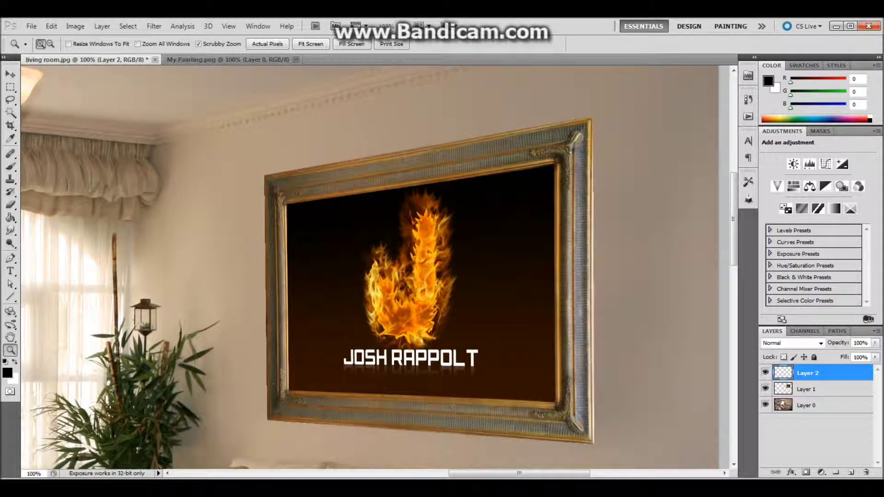
{"action": "key", "text": "p"}
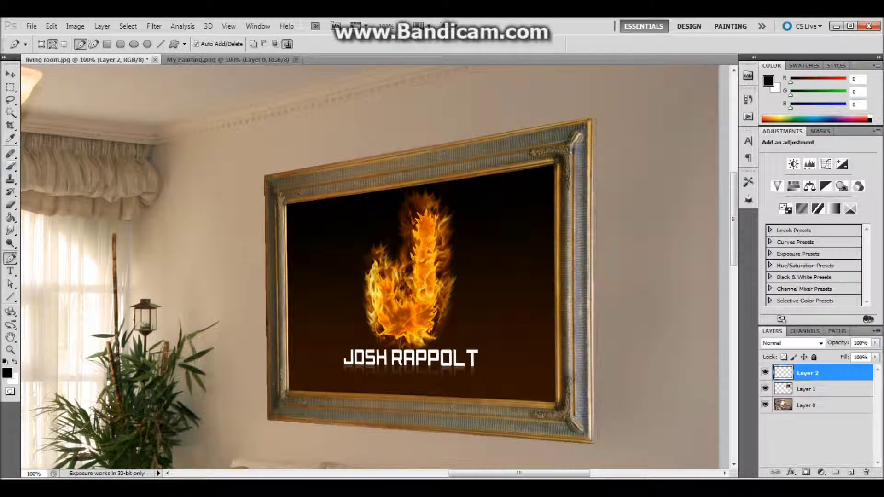
- Select the Eyedropper tool for sampling colours from the frame
{"action": "left_click", "coordinate": [10, 138]}
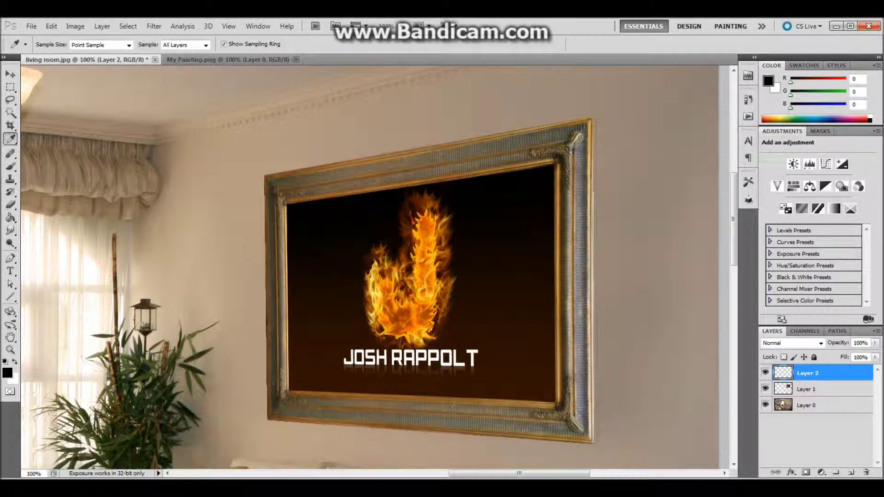
- Sample a golden-brown foreground colour from the picture frame
{"action": "left_click", "coordinate": [339, 164]}
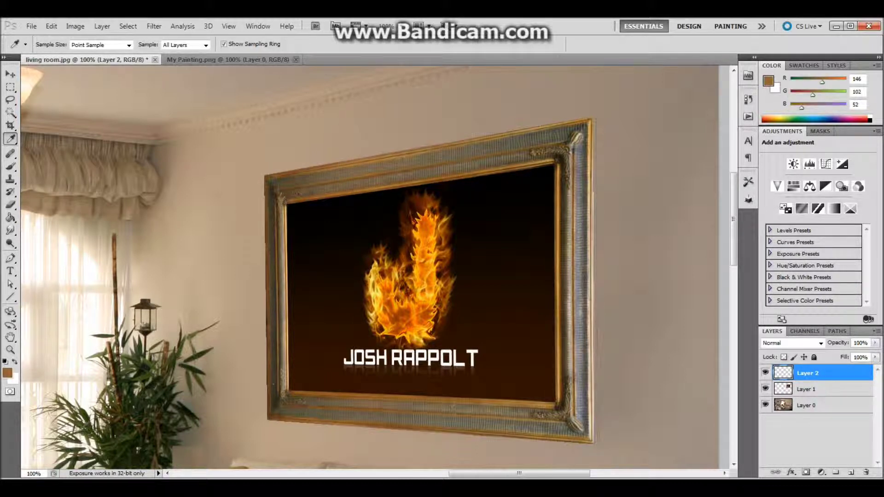
{"action": "left_click", "coordinate": [339, 166]}
{"action": "left_click", "coordinate": [338, 166]}
- Fill the traced right-edge path with the Foreground Color
{"action": "left_click", "coordinate": [11, 283]}
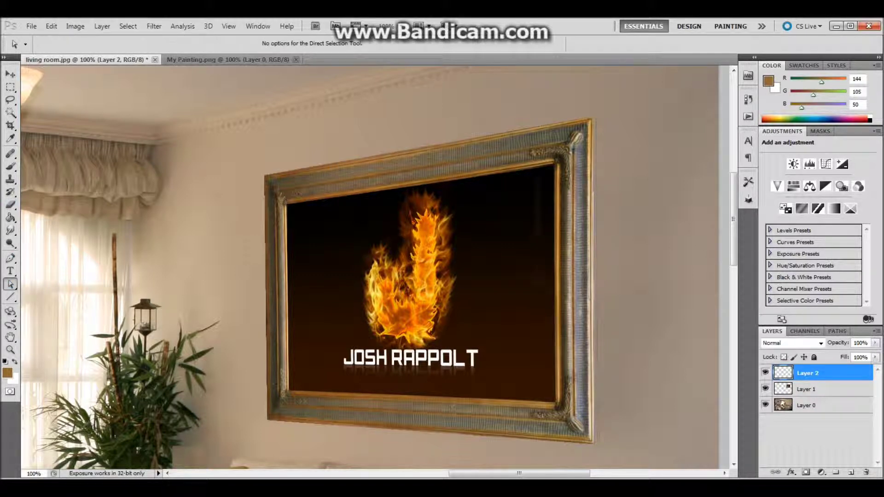
{"action": "right_click", "coordinate": [598, 285]}
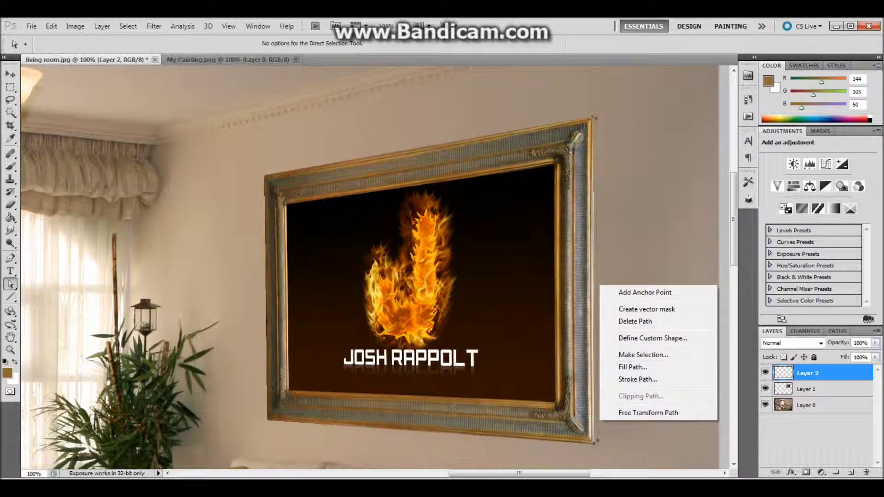
{"action": "left_click", "coordinate": [632, 367]}
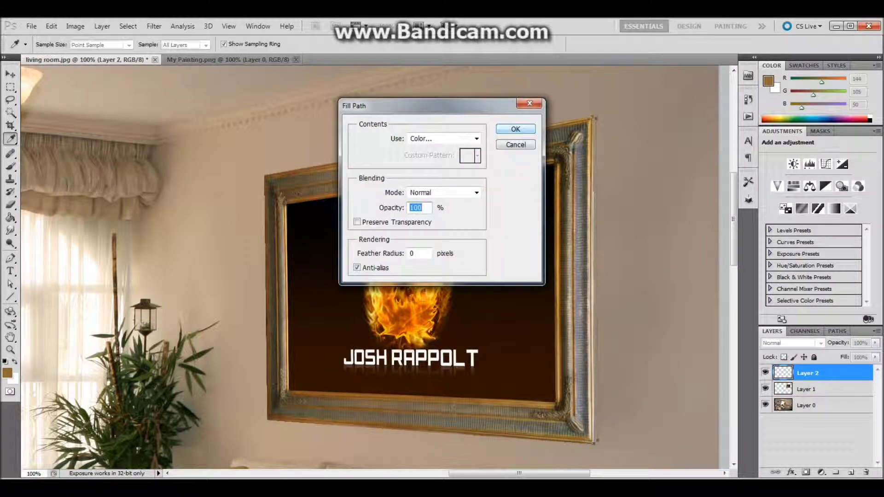
{"action": "left_click", "coordinate": [476, 138]}
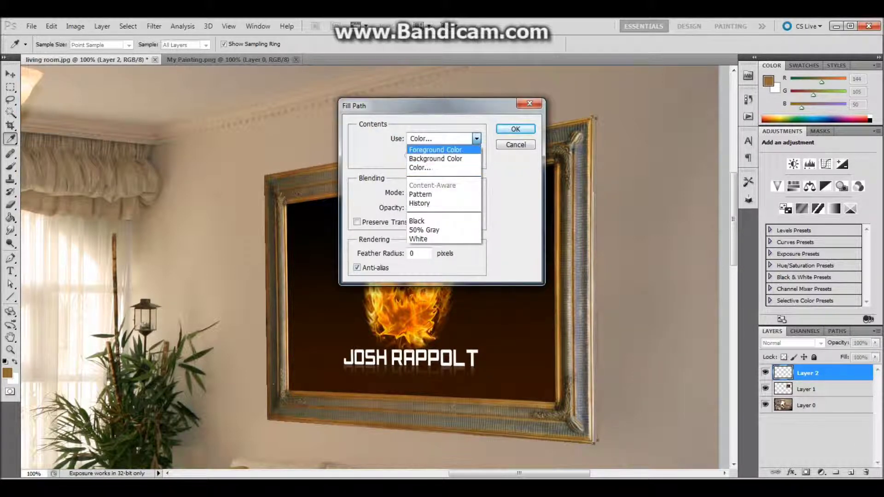
{"action": "left_click", "coordinate": [436, 149]}
{"action": "key", "text": "Return"}
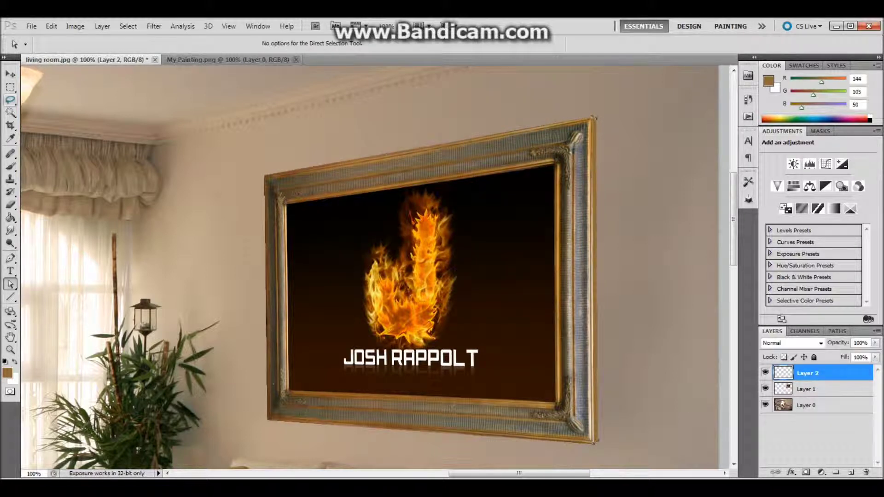
{"action": "key", "text": "m"}
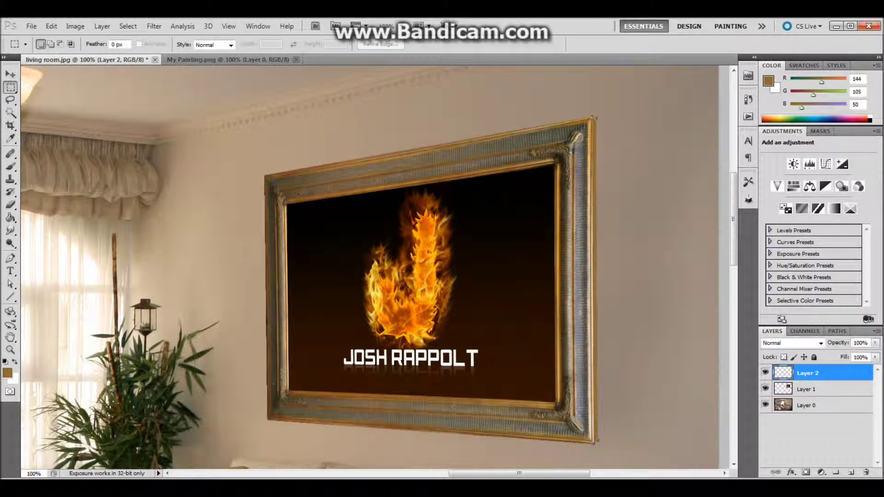
{"action": "key", "text": "a"}
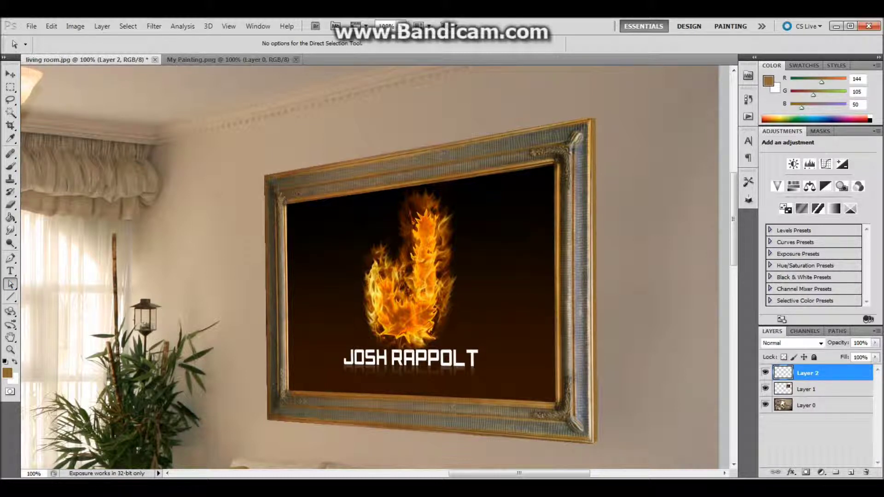
{"action": "scroll", "coordinate": [390, 268], "scroll_direction": "down", "scroll_amount": 2}
- Add Layer 3 for the shadow and move it beneath the frame layers
{"action": "key", "text": "b"}
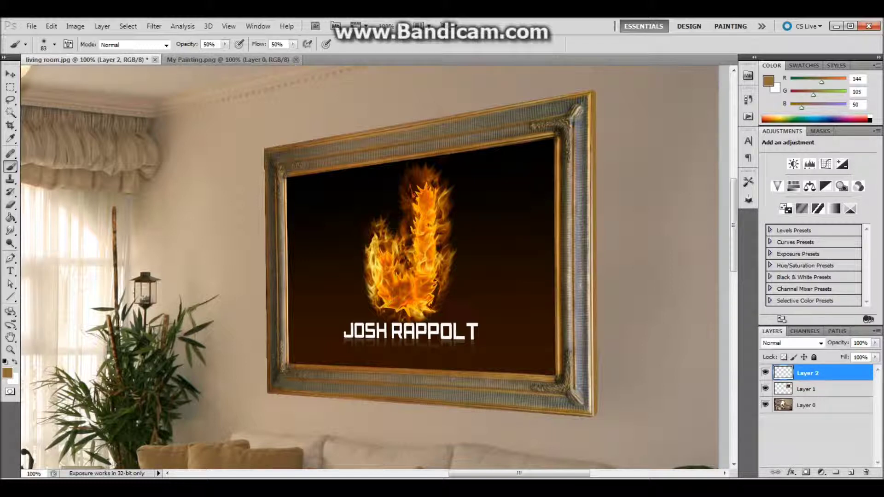
{"action": "left_click", "coordinate": [7, 373]}
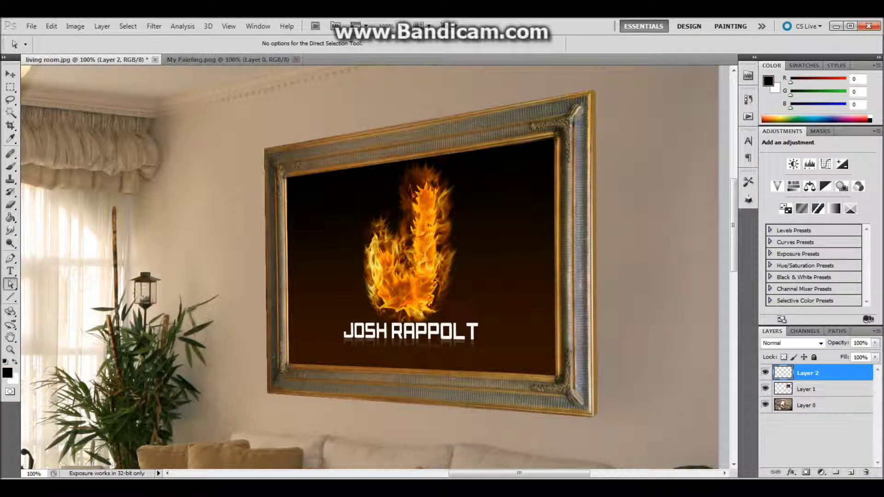
{"action": "left_click", "coordinate": [836, 472]}
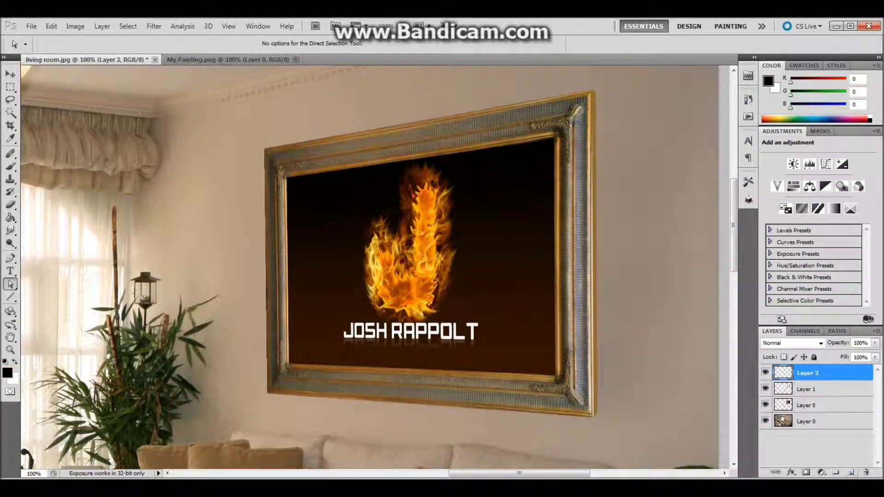
{"action": "left_click_drag", "start_coordinate": [783, 373], "coordinate": [788, 413]}
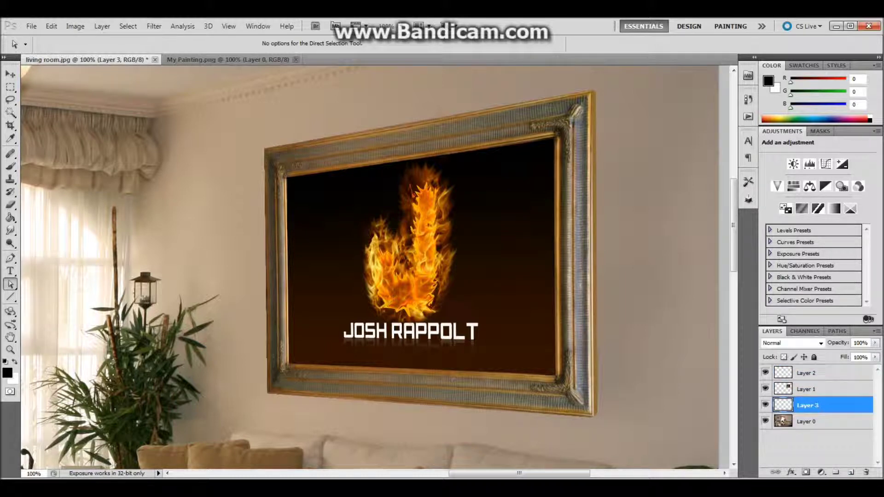
- Paint soft black strokes at 50% opacity and flow along the frame's top edge
{"action": "key", "text": "b"}
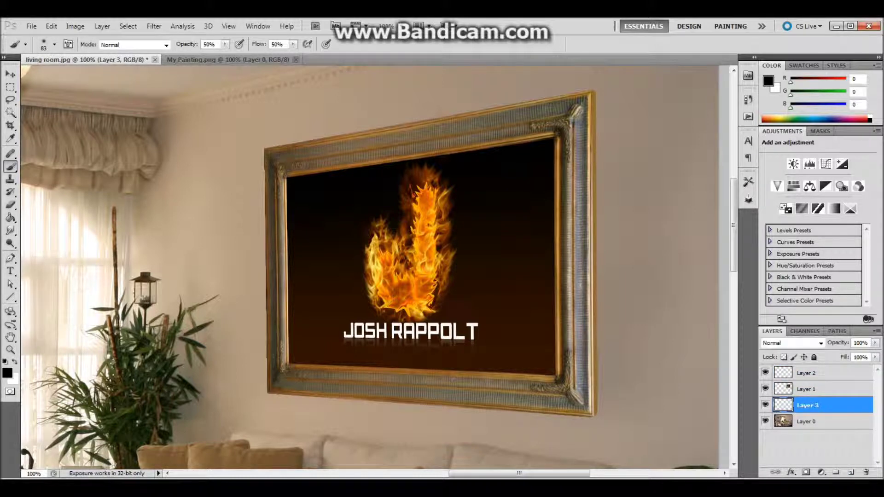
{"action": "left_click_drag", "start_coordinate": [297, 137], "coordinate": [387, 117]}
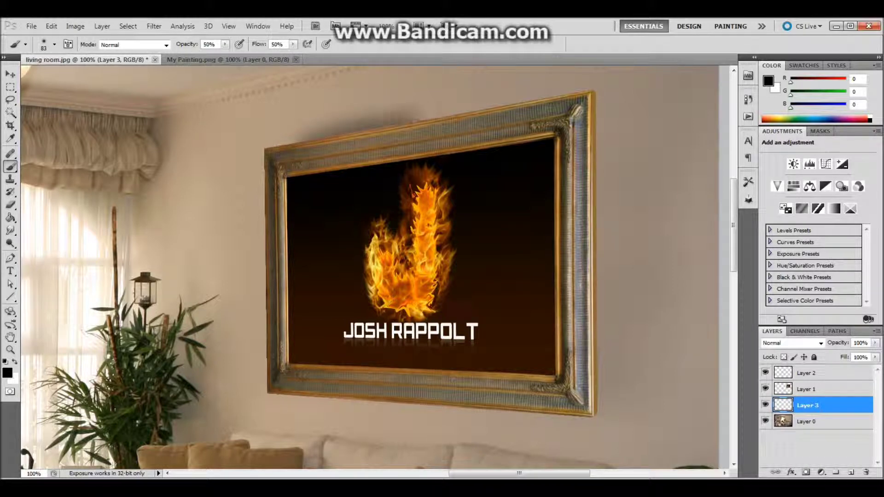
{"action": "mouse_move", "coordinate": [415, 115]}
{"action": "left_mouse_down"}
{"action": "mouse_move", "coordinate": [592, 90]}
{"action": "mouse_move", "coordinate": [608, 397]}
{"action": "mouse_move", "coordinate": [587, 418]}
{"action": "mouse_move", "coordinate": [303, 414]}
{"action": "left_mouse_up"}
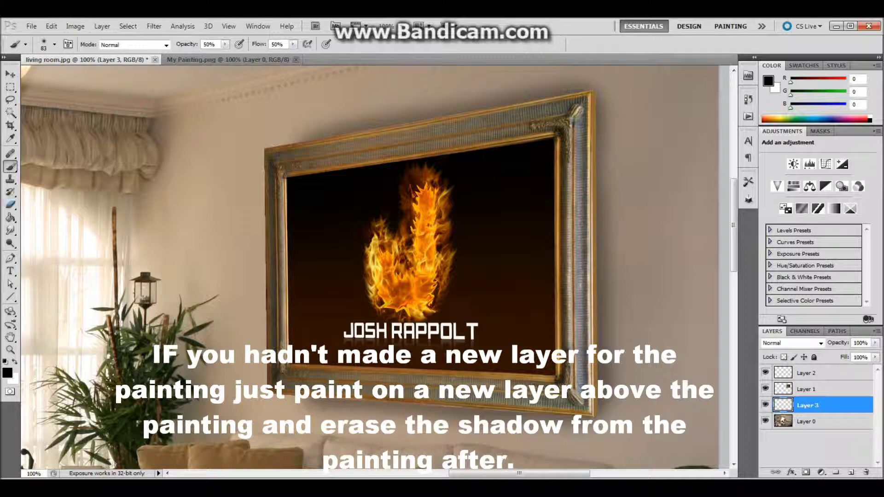
- Set the Eraser to 76% opacity and 74% flow
{"action": "key", "text": "e"}
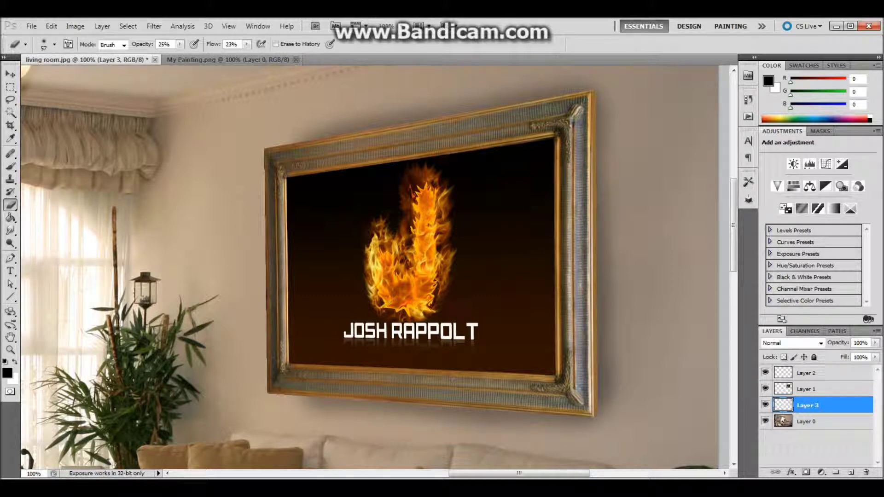
{"action": "left_click", "coordinate": [180, 43]}
{"action": "left_click_drag", "start_coordinate": [182, 55], "coordinate": [212, 56]}
{"action": "left_click", "coordinate": [247, 43]}
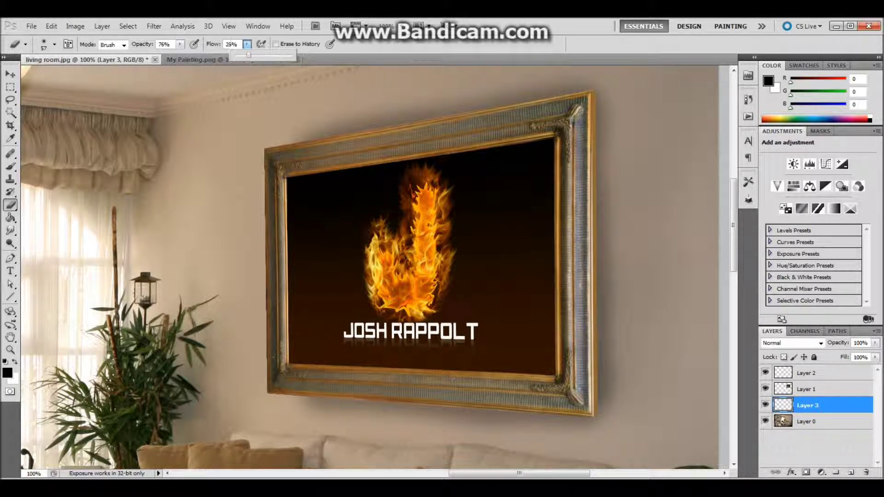
{"action": "left_click_drag", "start_coordinate": [268, 55], "coordinate": [274, 55]}
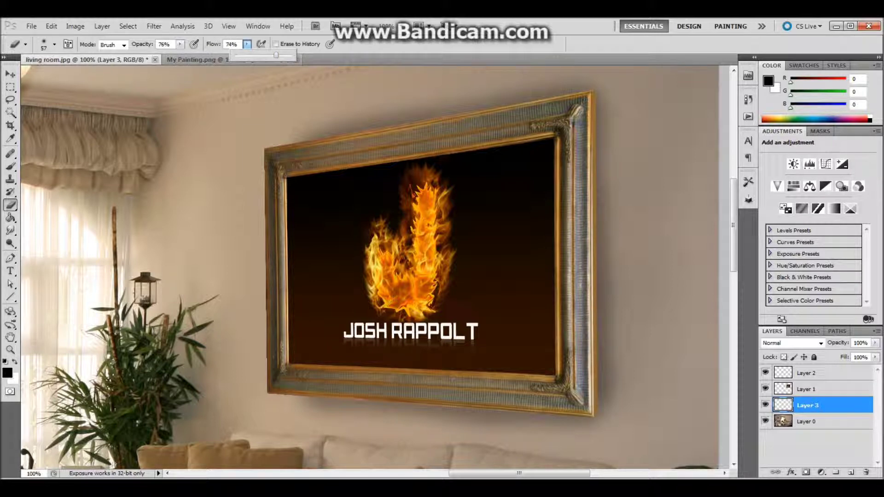
{"action": "key", "text": "Return"}
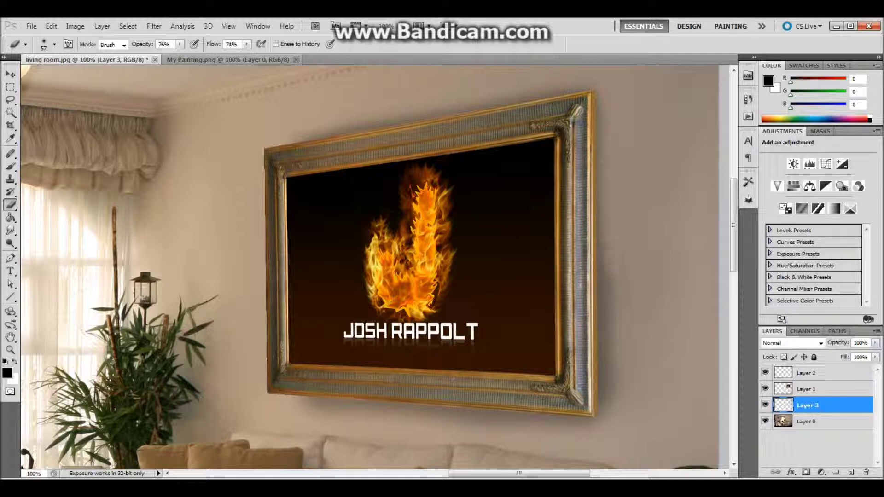
- Erase the shadow beside the lower-right corner and below the frame's bottom edge
{"action": "left_click_drag", "start_coordinate": [611, 369], "coordinate": [613, 387]}
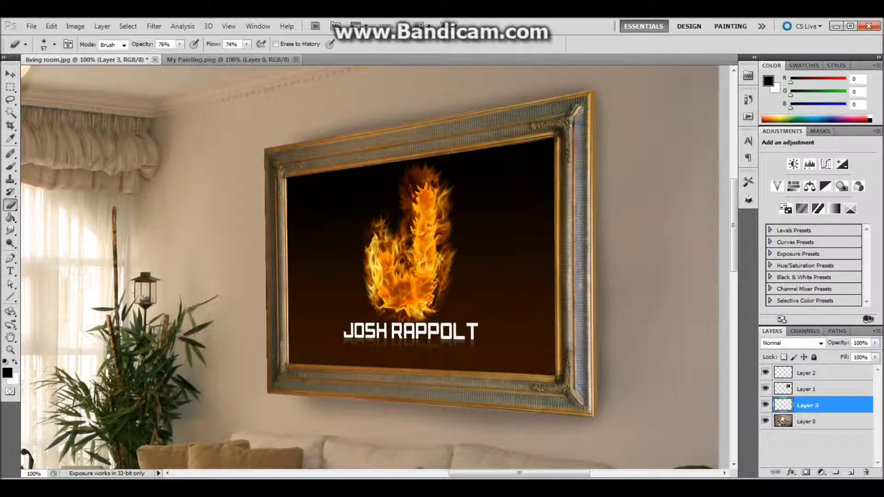
{"action": "left_click_drag", "start_coordinate": [546, 428], "coordinate": [351, 412]}
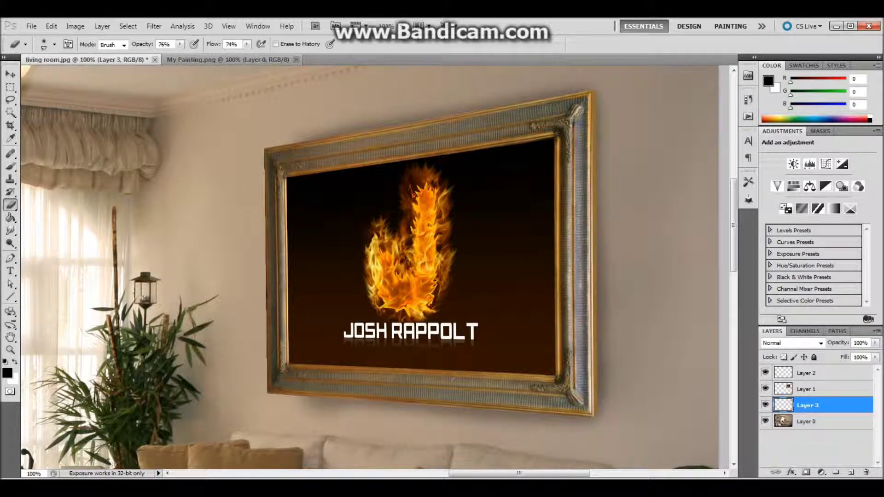
{"action": "left_click", "coordinate": [387, 26]}
- Zoom out to Fit Screen so the whole living room shows
{"action": "left_click", "coordinate": [401, 65]}
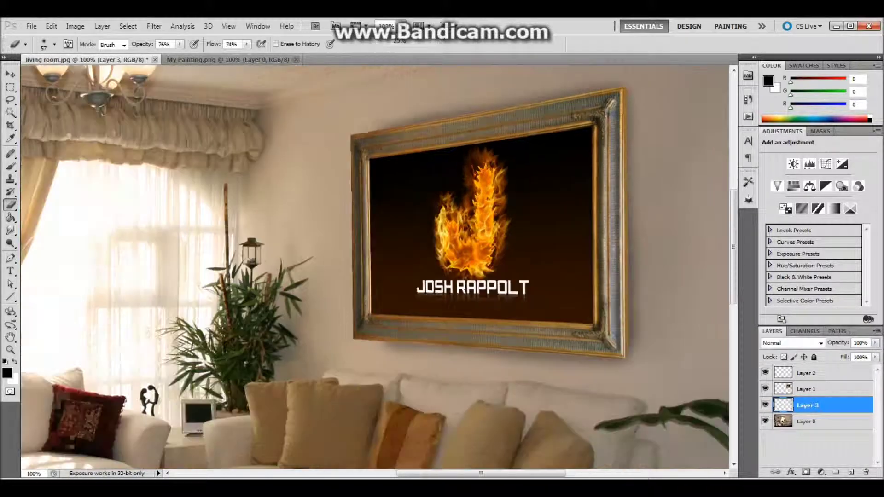
{"action": "left_click", "coordinate": [399, 40]}
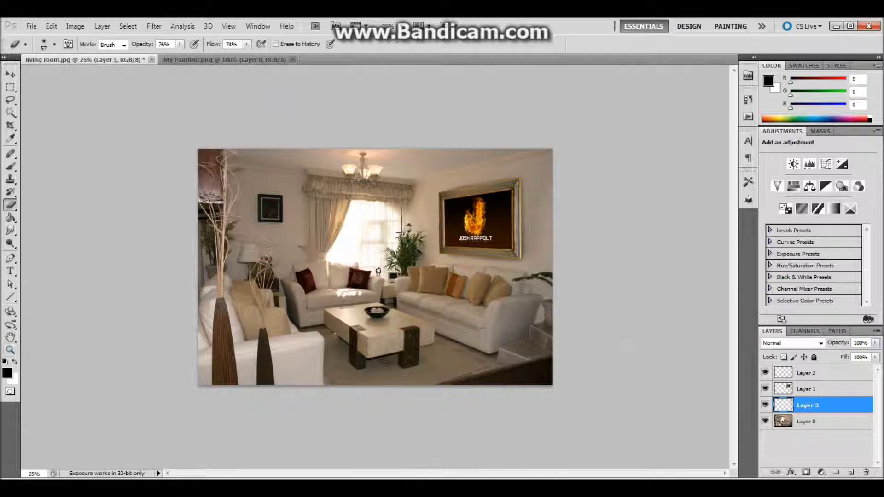
{"action": "key", "text": "z"}
{"action": "left_click", "coordinate": [310, 44]}
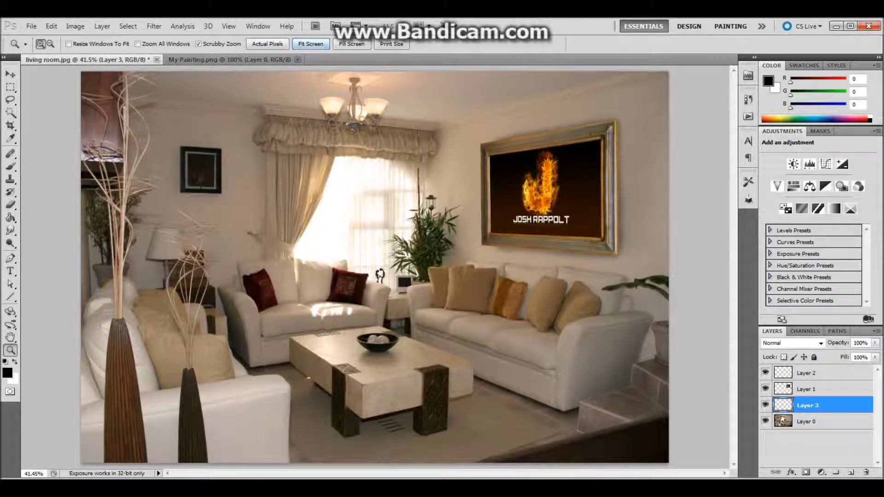
- Make Layer 1 active and draw a Polygonal Lasso selection around the frame's left side
{"action": "key", "text": "l"}
{"action": "right_click", "coordinate": [10, 100]}
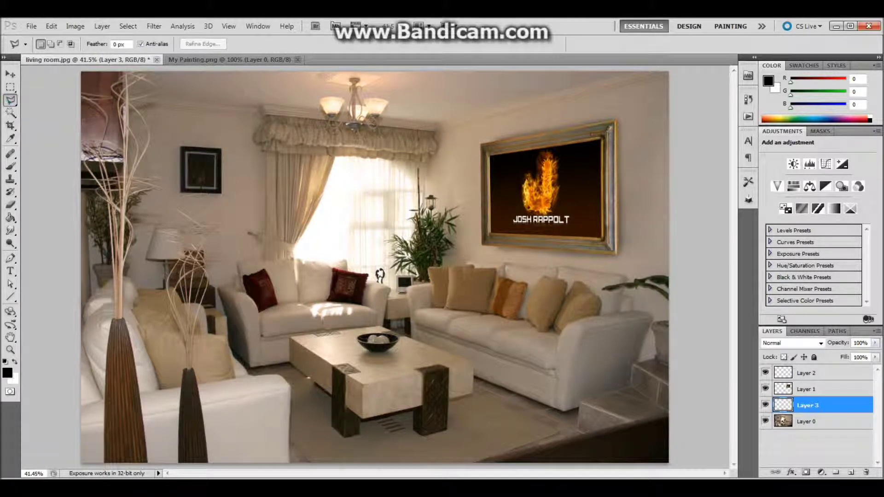
{"action": "left_click", "coordinate": [56, 113]}
{"action": "key", "text": "alt+bracketright"}
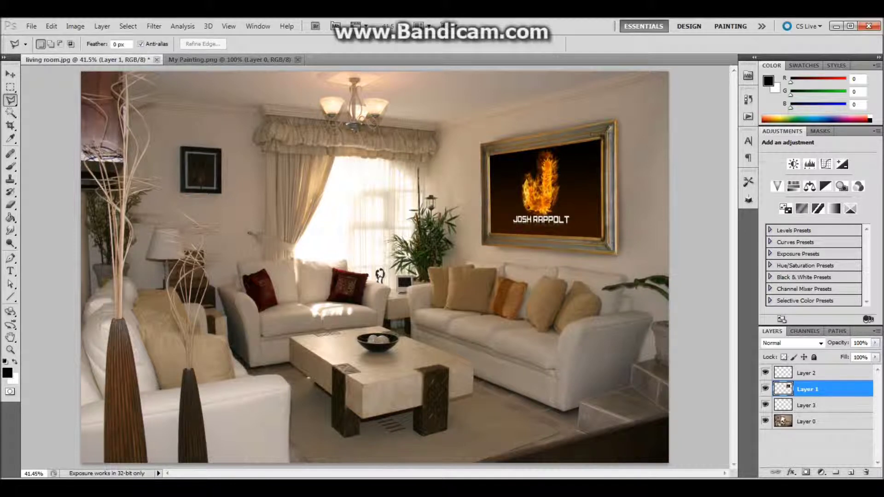
{"action": "left_click", "coordinate": [535, 167]}
{"action": "double_click", "coordinate": [535, 247]}
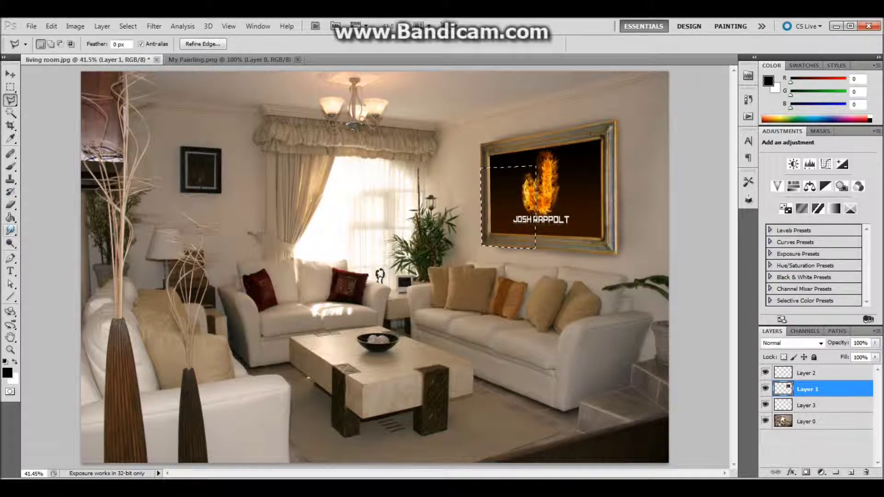
- Choose the Dodge tool and set its Range to Highlights
{"action": "left_click", "coordinate": [11, 242]}
{"action": "left_click", "coordinate": [135, 44]}
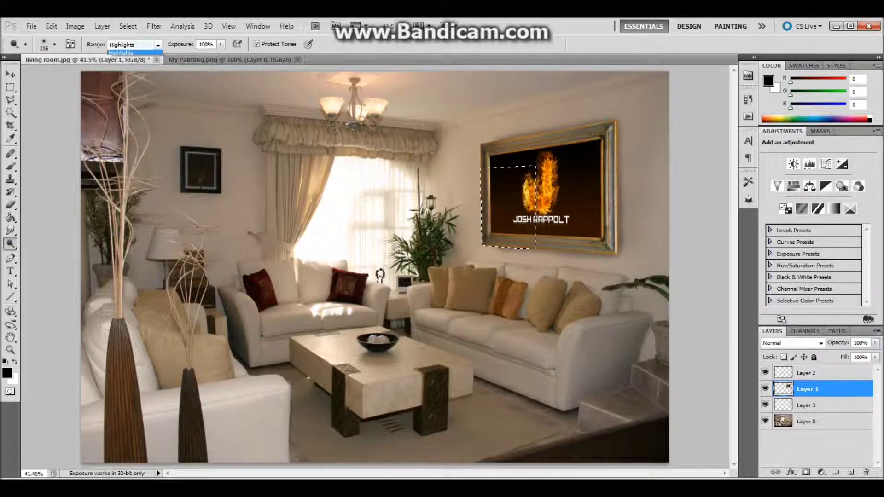
{"action": "left_click", "coordinate": [123, 61]}
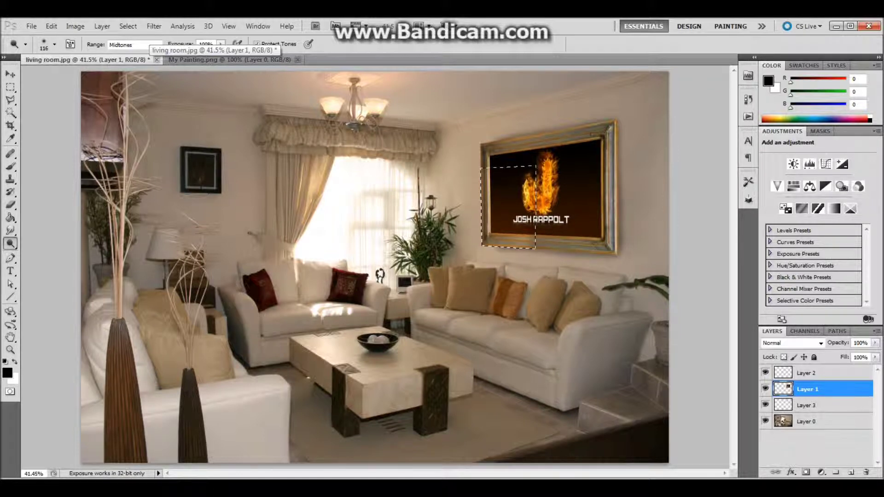
{"action": "left_click", "coordinate": [134, 44]}
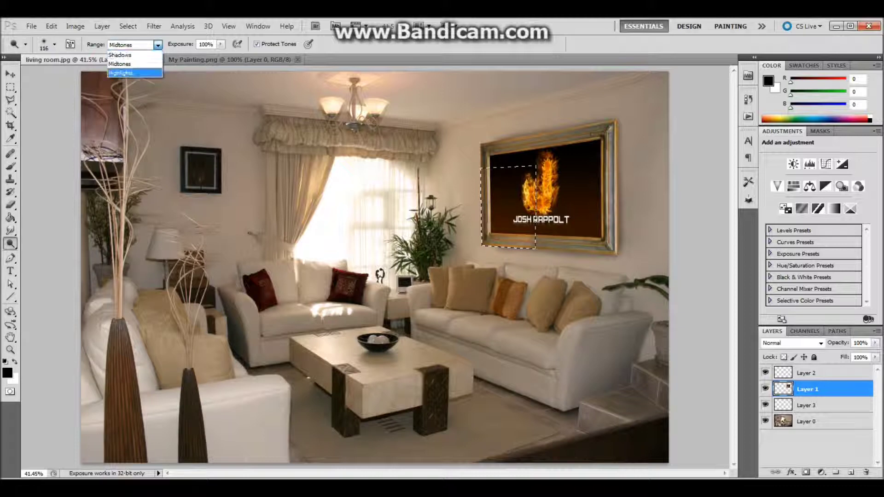
{"action": "left_click", "coordinate": [121, 72]}
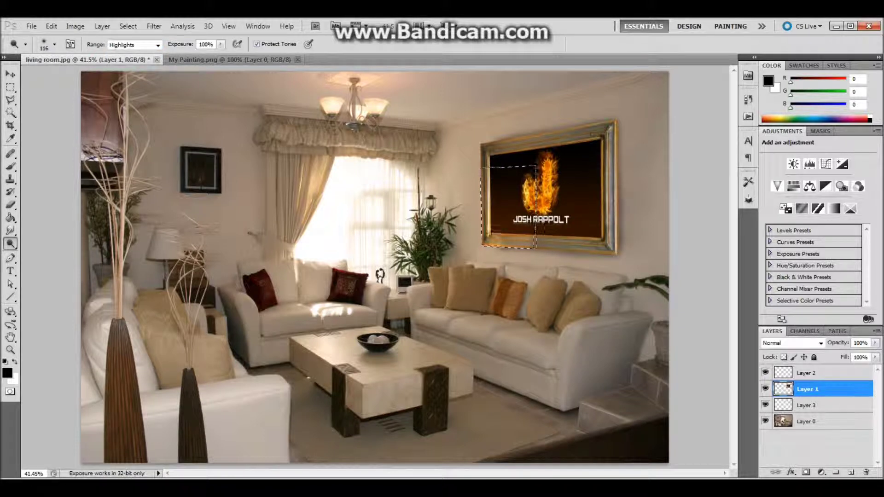
- Dodge the gilt lower-left frame edge with two strokes, then deselect
{"action": "left_click_drag", "start_coordinate": [497, 234], "coordinate": [518, 240]}
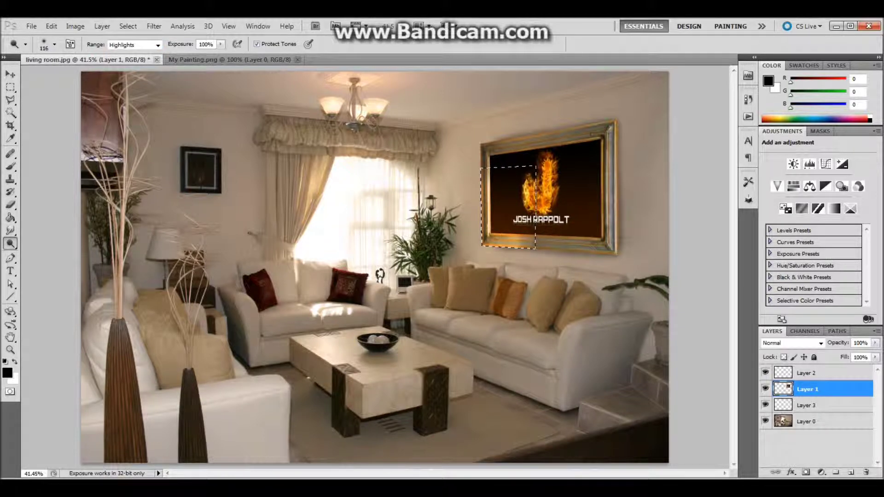
{"action": "mouse_move", "coordinate": [517, 238]}
{"action": "left_mouse_down"}
{"action": "mouse_move", "coordinate": [530, 240]}
{"action": "mouse_move", "coordinate": [500, 235]}
{"action": "left_mouse_up"}
{"action": "key", "text": "m"}
{"action": "key", "text": "ctrl+d"}
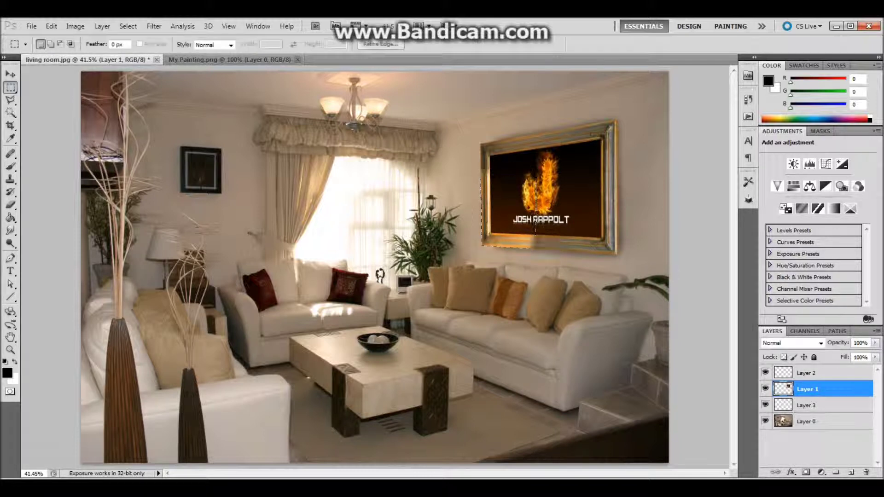